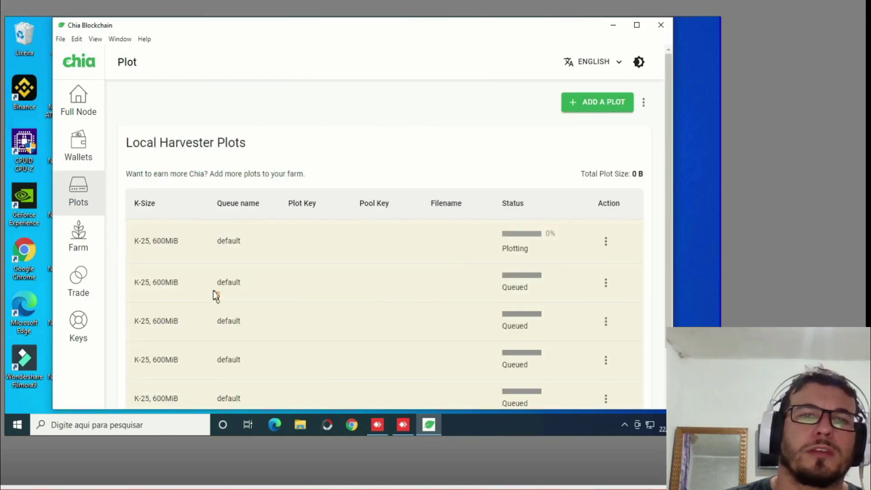
Step: Review the progress of the queued K-25 plots and the farm overview page, returning to the plots list
scroll(331, 213, down, 2)
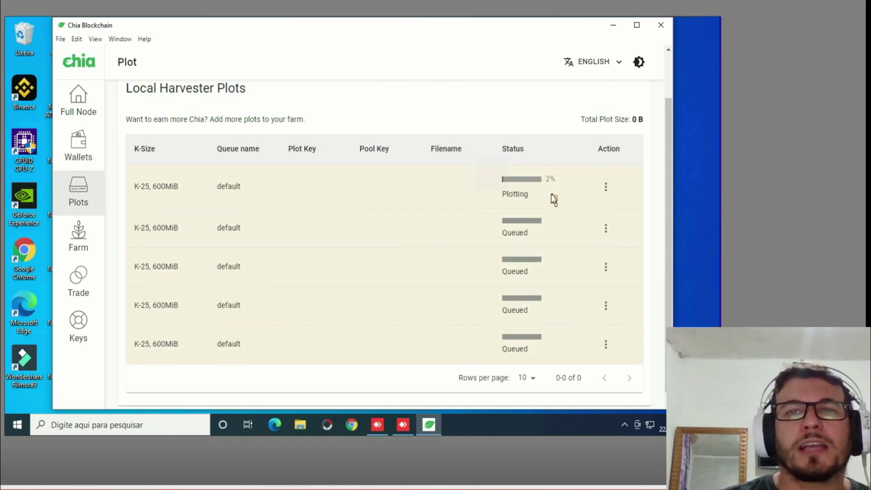
click(607, 188)
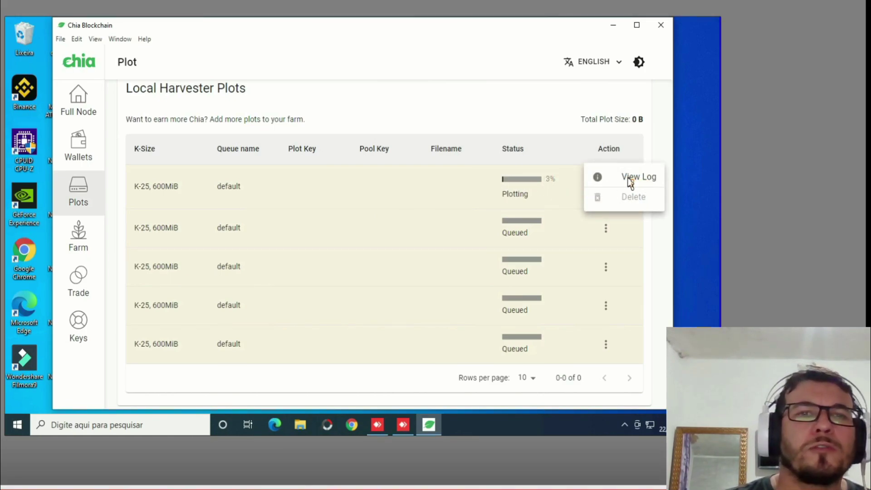
click(83, 239)
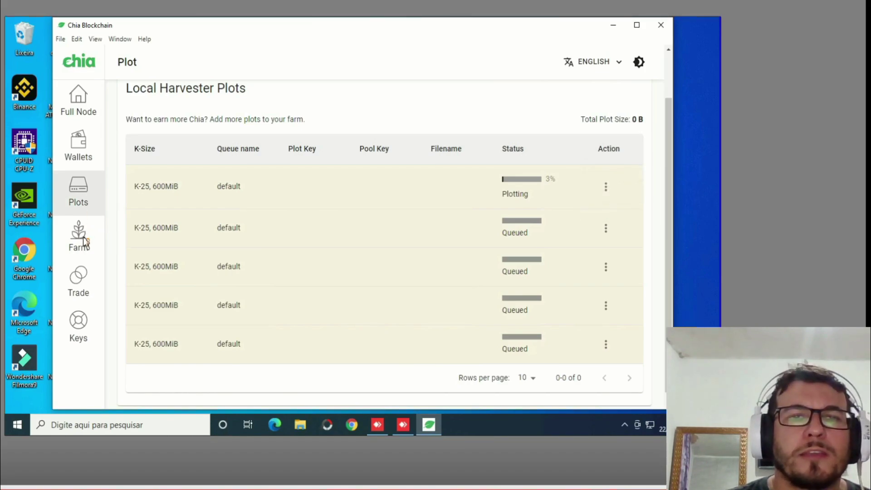
click(81, 238)
scroll(211, 258, up, 1)
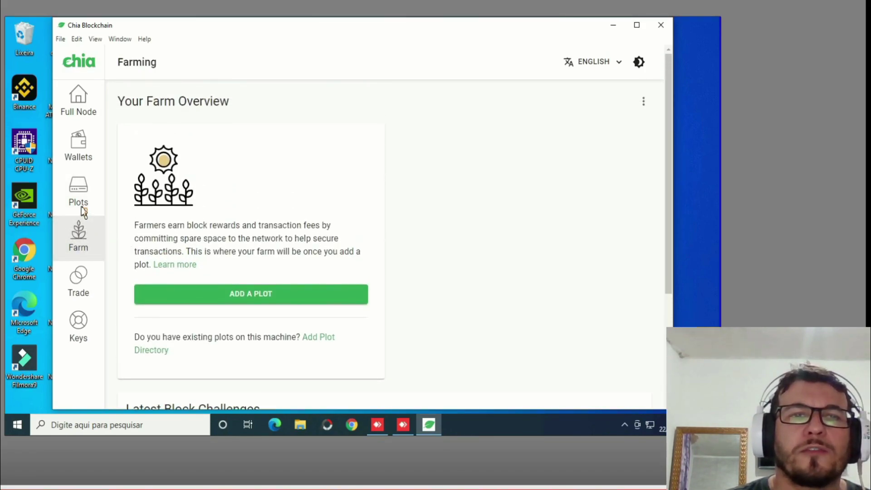
click(93, 200)
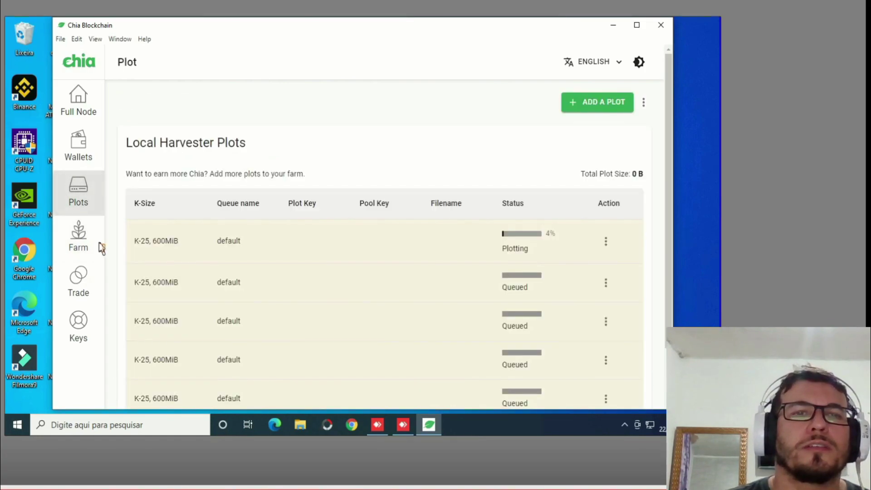
Step: Check the trading page and the full node's synchronization status, returning to the plots list
click(82, 290)
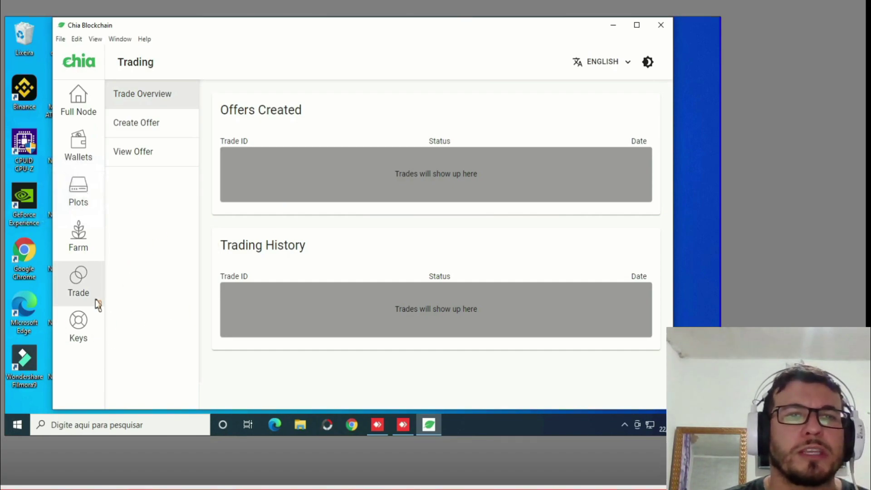
click(81, 323)
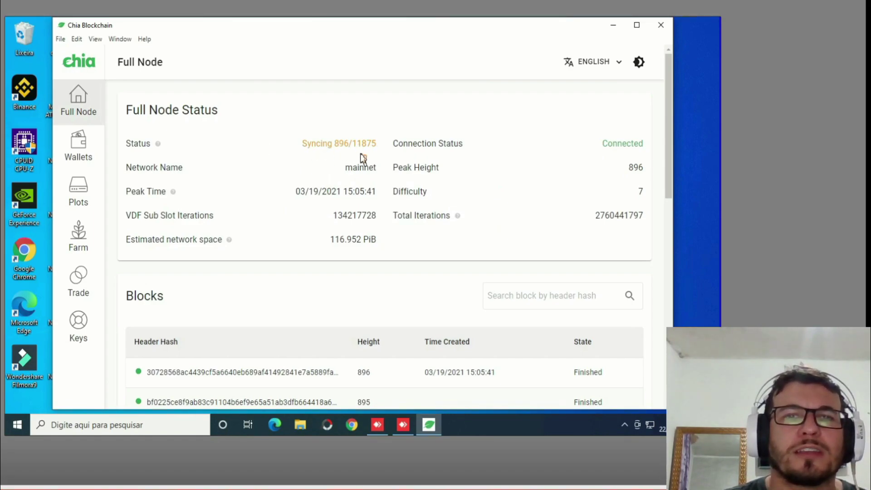
click(82, 194)
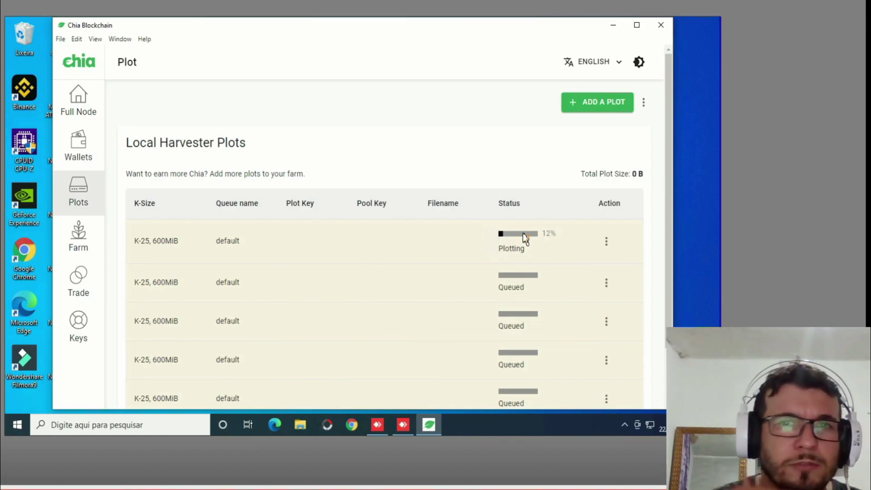
Step: Switch to File Explorer and inspect the properties of the CHIA COIN folder in Músicas
click(306, 423)
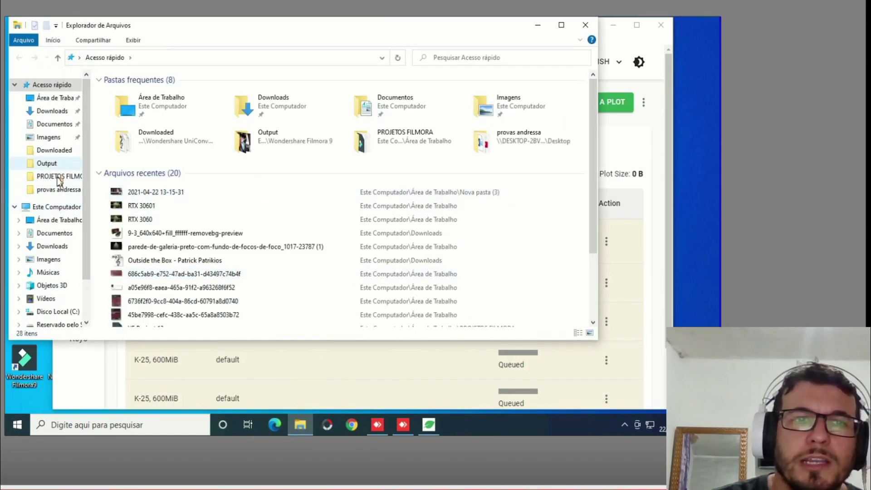
click(51, 274)
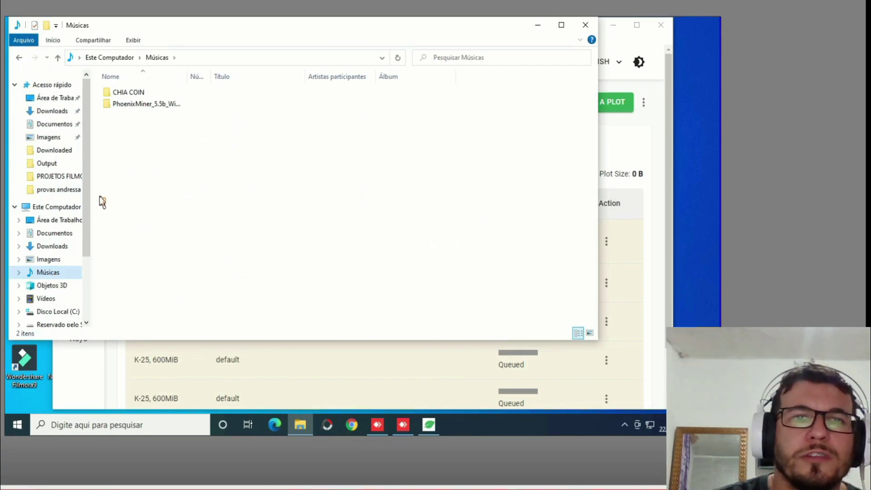
click(131, 95)
right_click(130, 93)
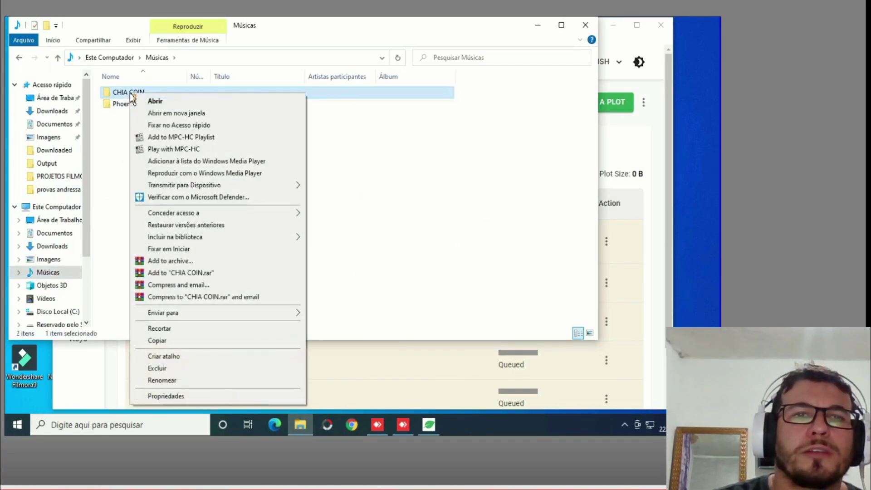
click(155, 396)
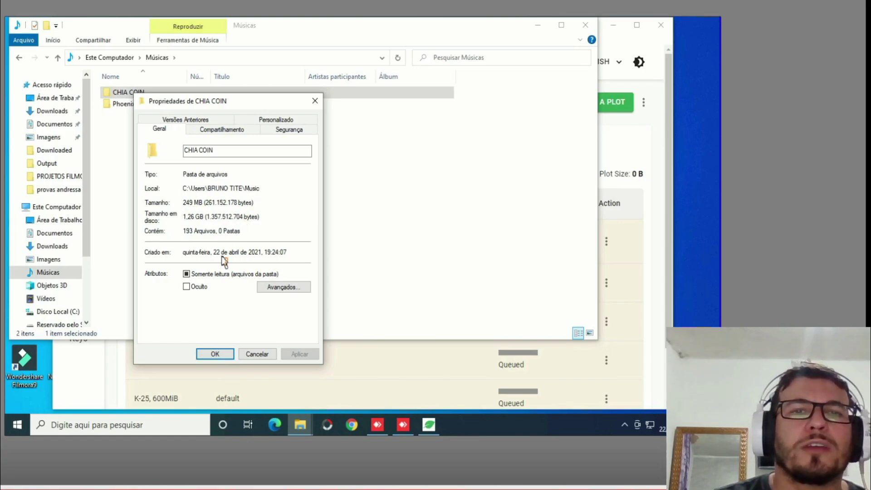
click(257, 355)
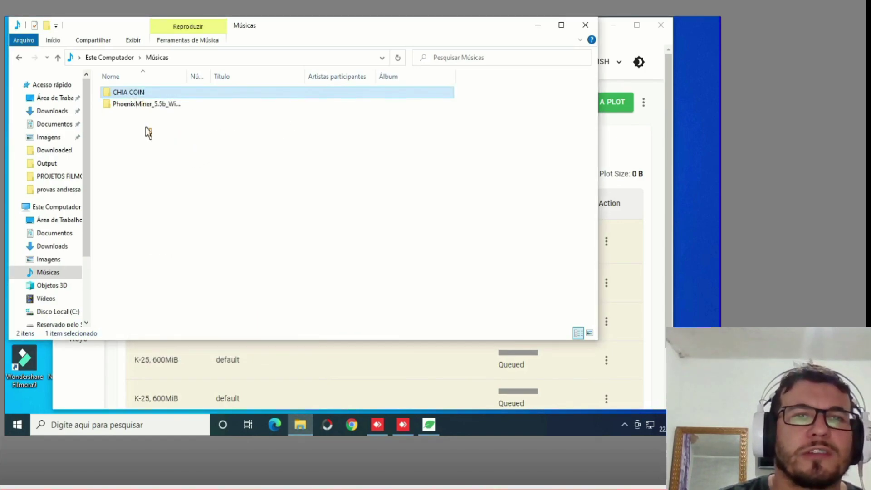
Step: Look through the plot files in the CHIA COIN folder in a maximized window, then return to Músicas
double_click(138, 94)
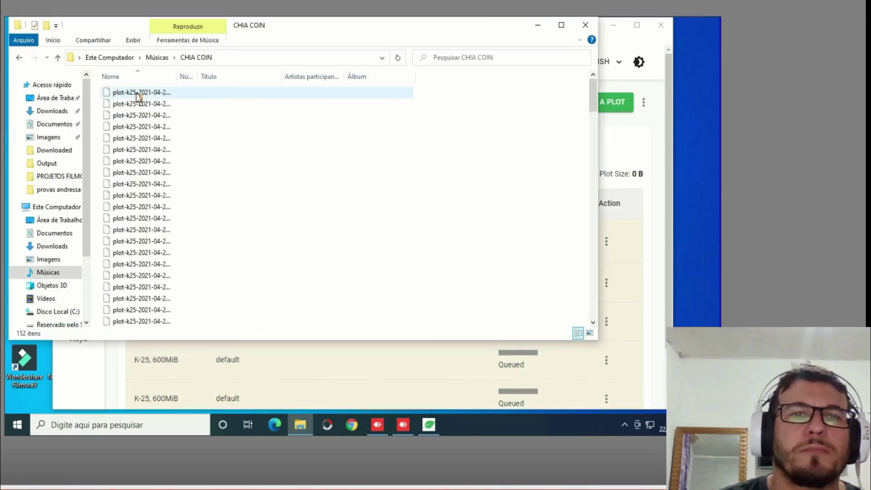
double_click(363, 32)
click(14, 54)
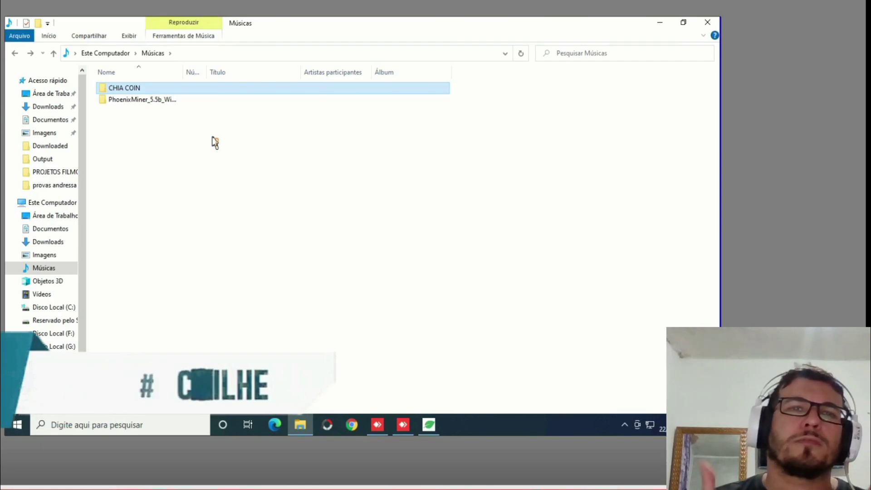
Step: Switch back to Chia Blockchain and examine the status of the local harvest lots
key(alt+Tab)
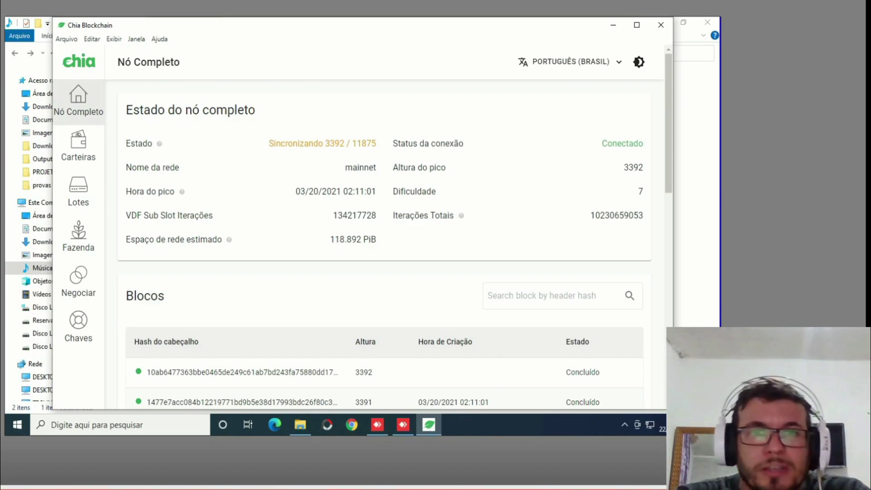
click(78, 188)
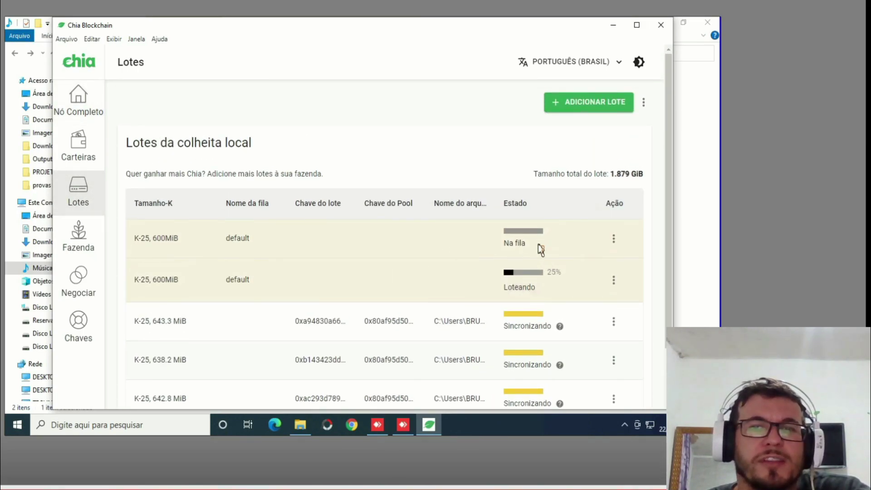
scroll(521, 268, down, 1)
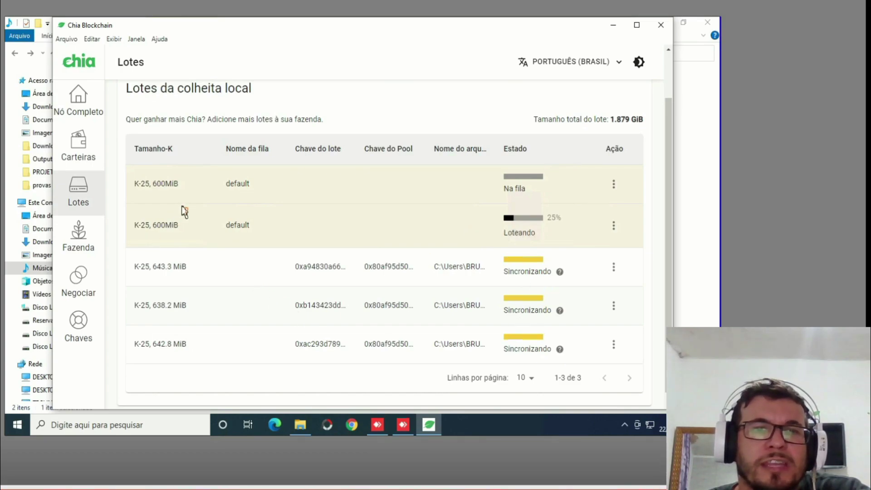
scroll(317, 172, up, 1)
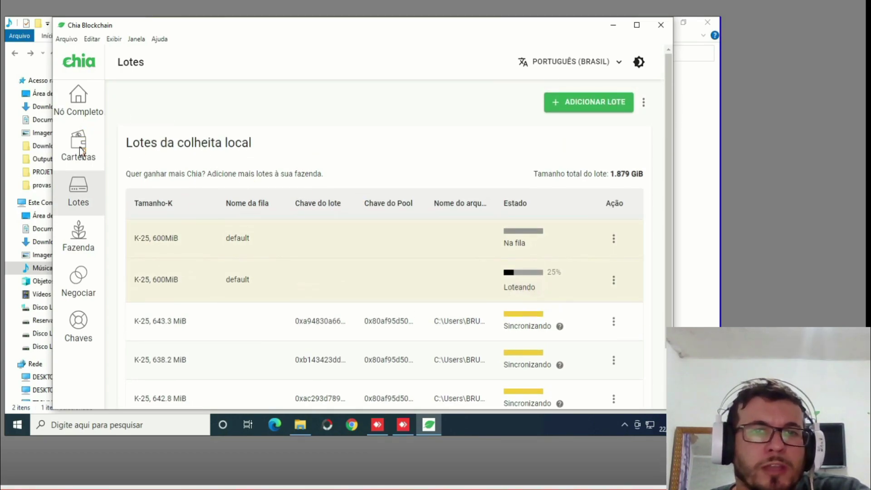
Step: Check the full node status and the wallet's balance and transaction sections
click(79, 231)
click(96, 160)
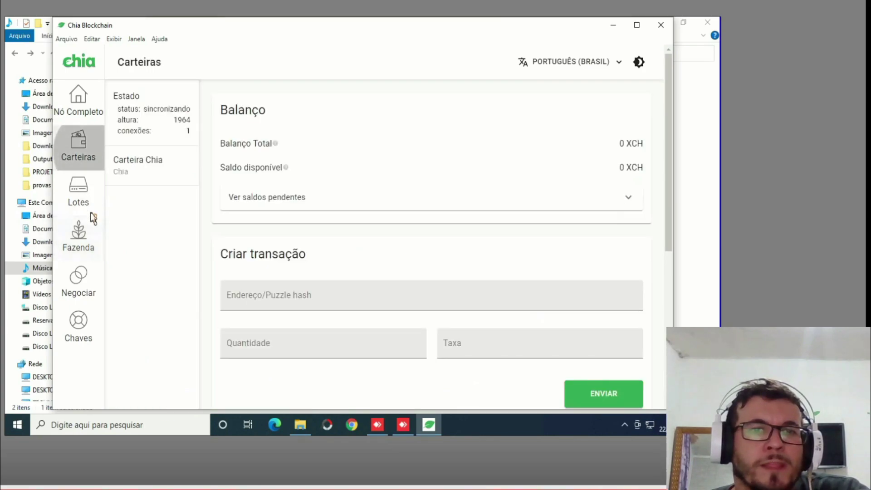
click(76, 277)
click(80, 111)
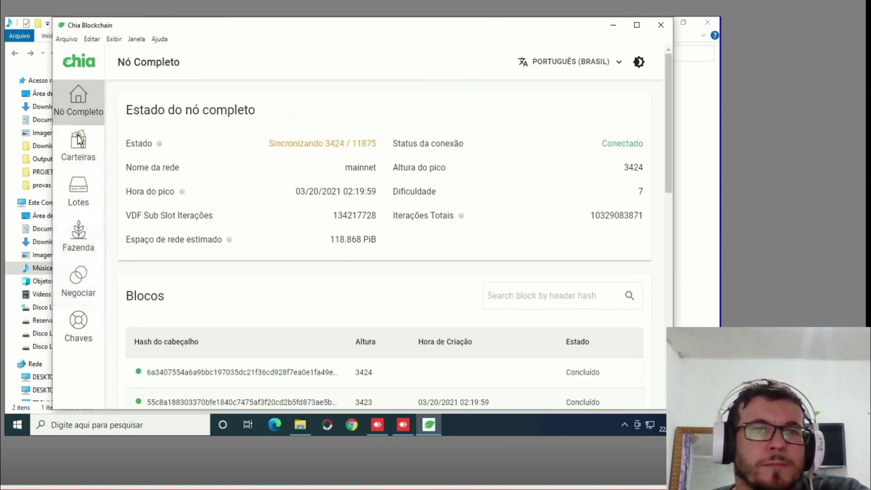
click(71, 160)
scroll(354, 254, down, 1)
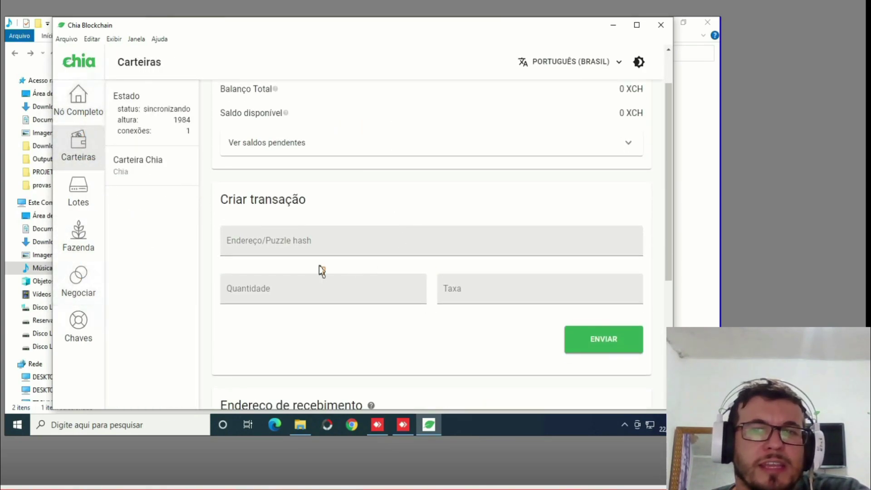
scroll(334, 245, up, 1)
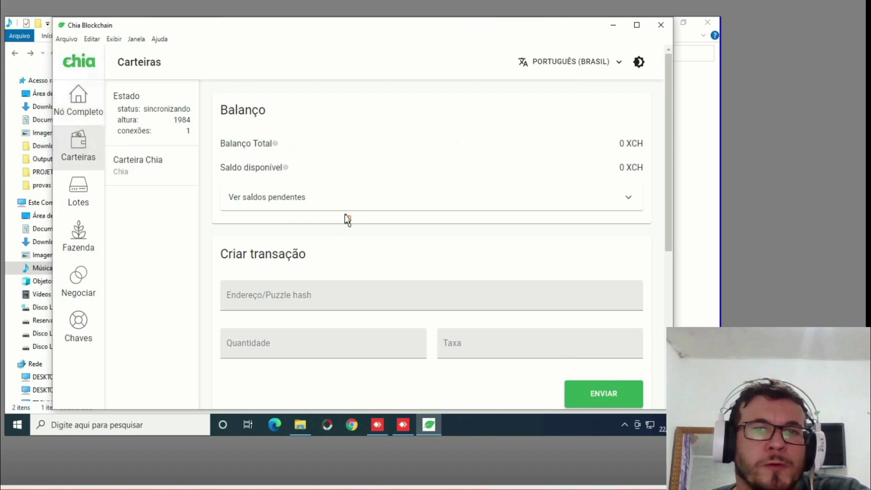
Step: Start adding a new lot and show the available lot size options
click(90, 208)
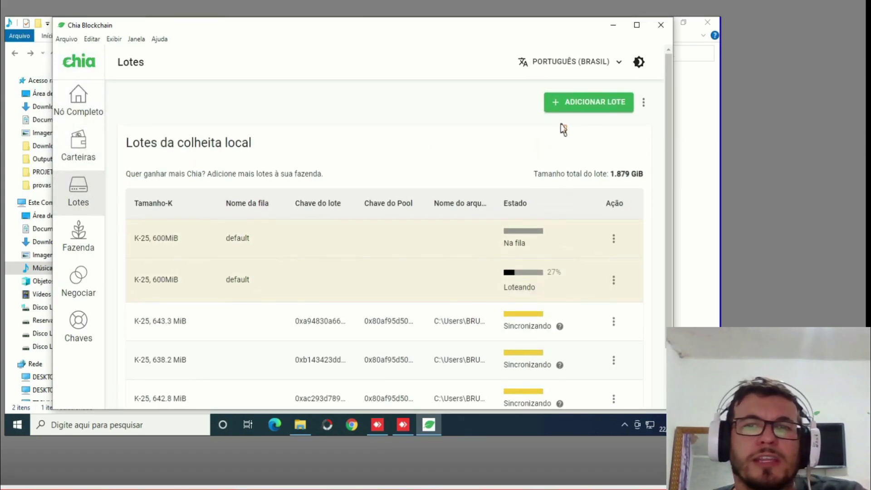
click(586, 112)
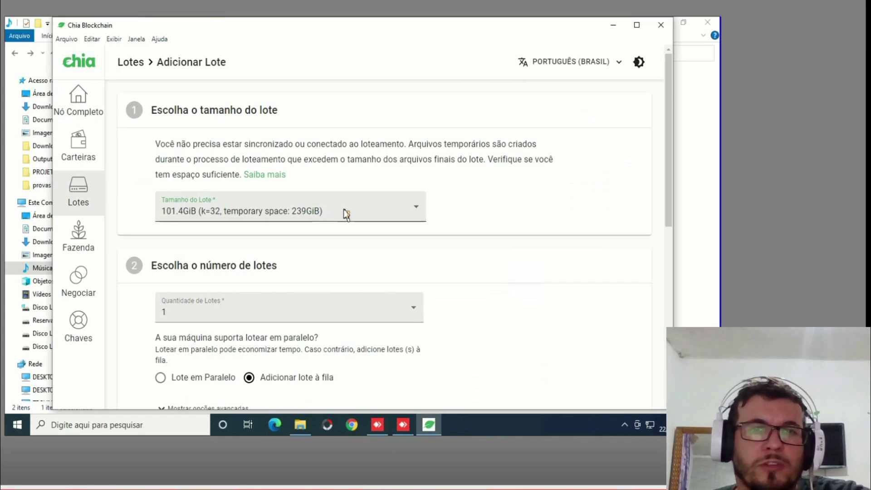
click(364, 213)
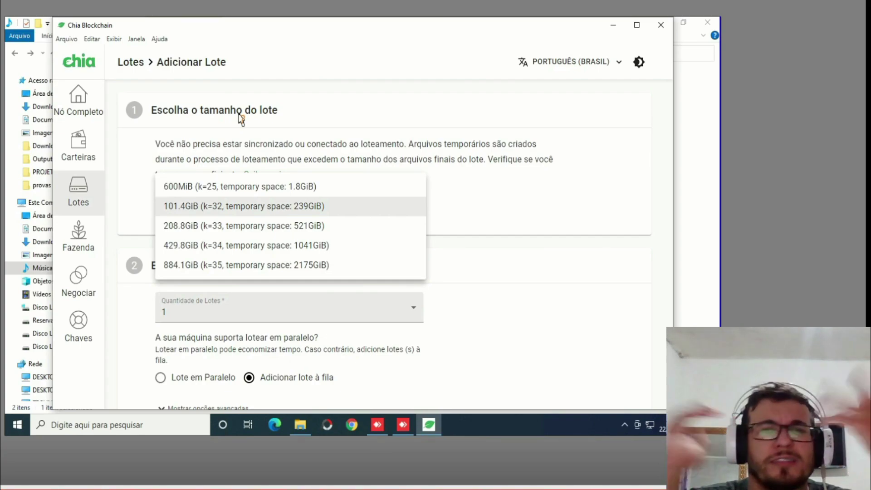
Step: Switch to Chrome and open the hotbit.io website
click(351, 424)
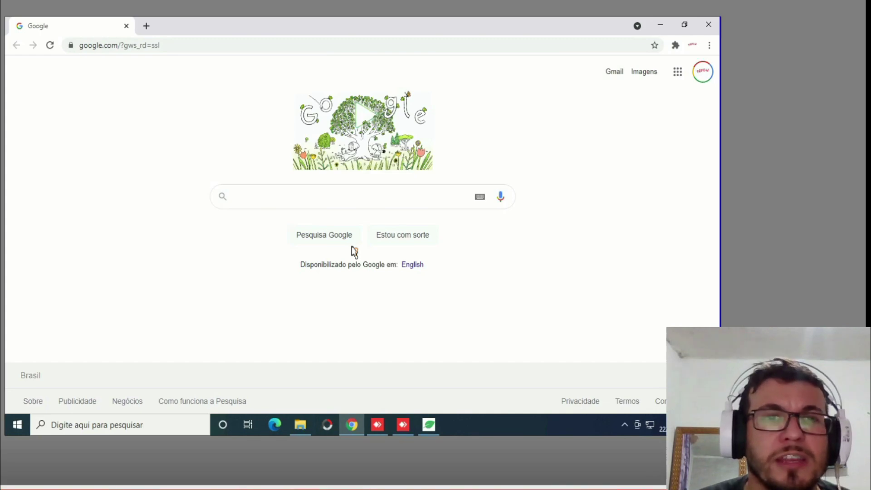
click(219, 49)
text(HOY)
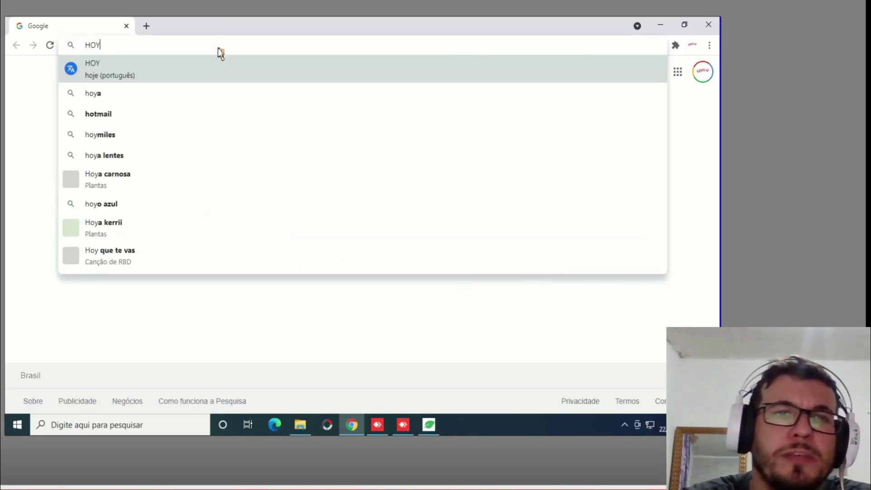
key(BackSpace)
text(T)
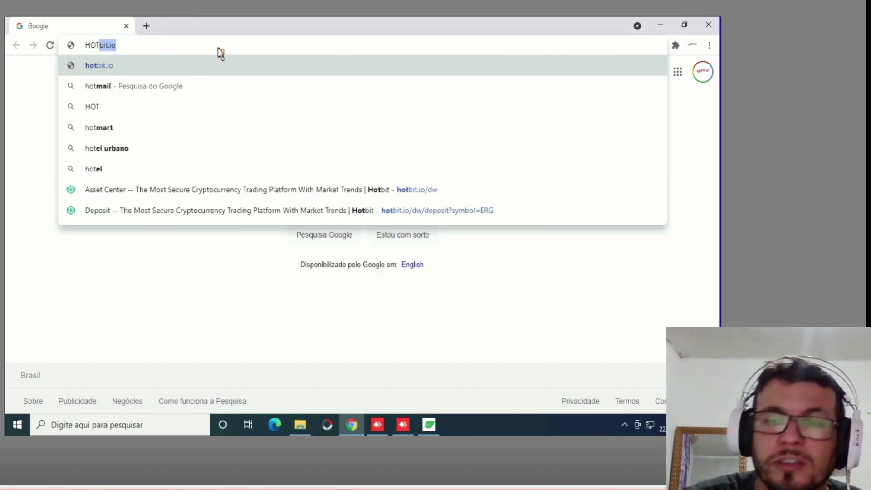
text(BIT)
key(Return)
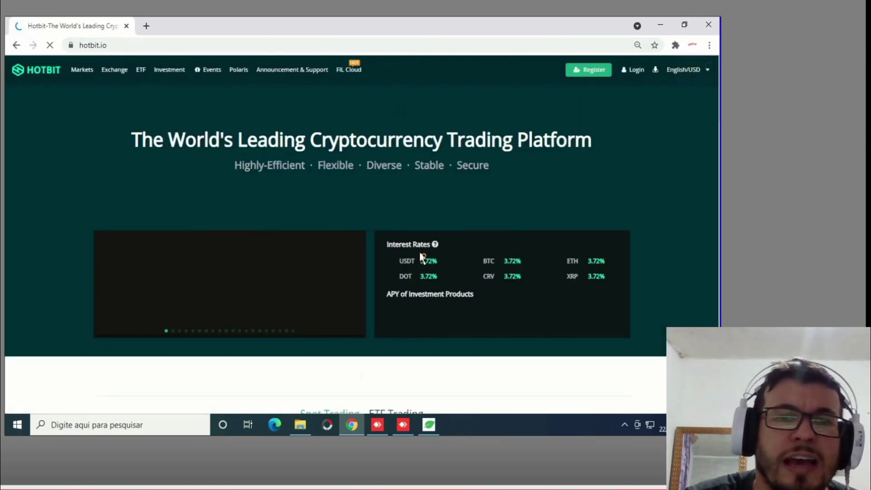
Step: Look over the Hotbit home page and open the email login form
scroll(349, 272, down, 2)
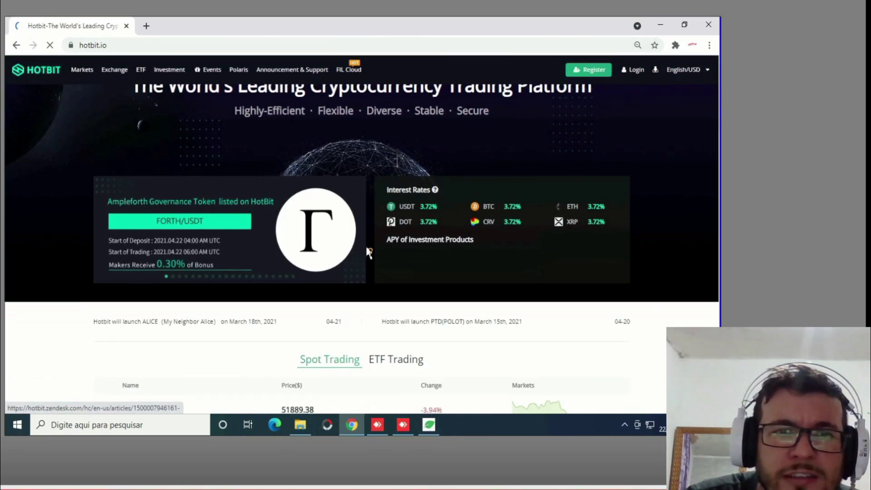
scroll(502, 175, up, 2)
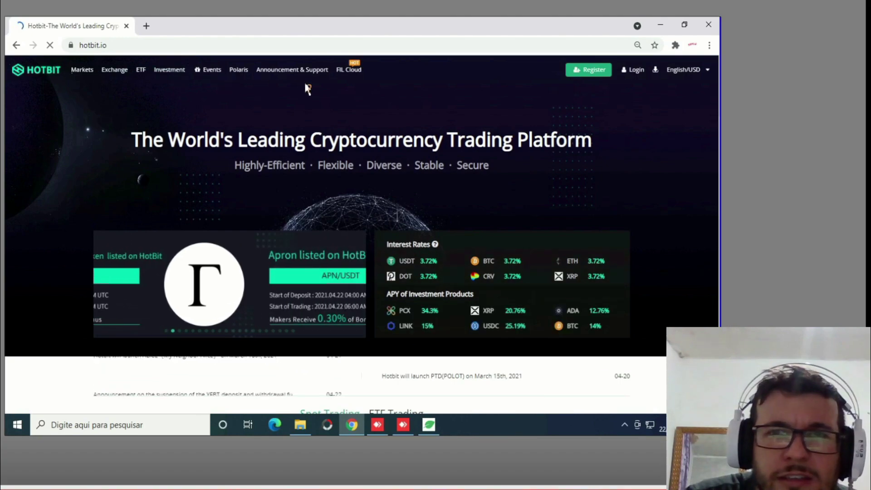
scroll(304, 136, down, 6)
scroll(270, 221, up, 6)
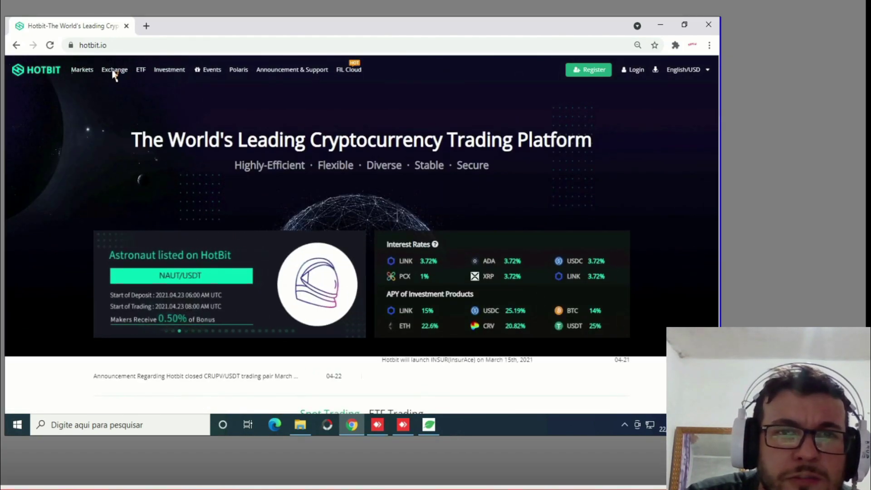
click(634, 70)
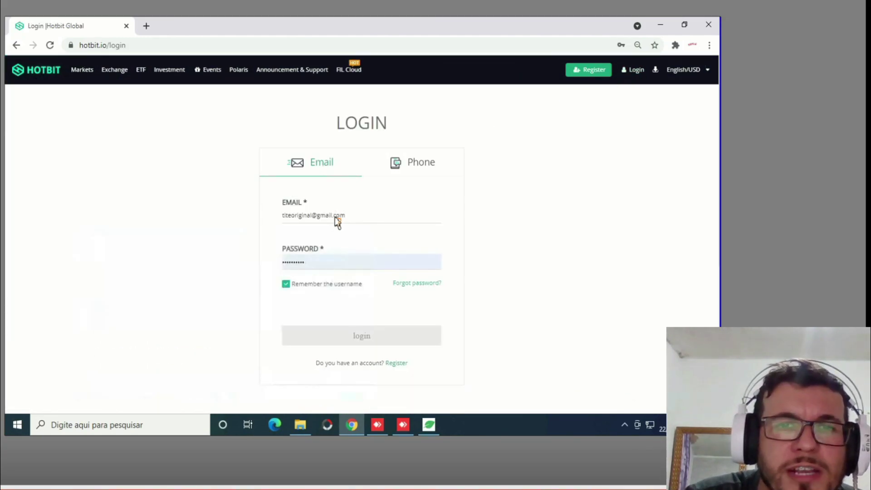
scroll(338, 265, down, 1)
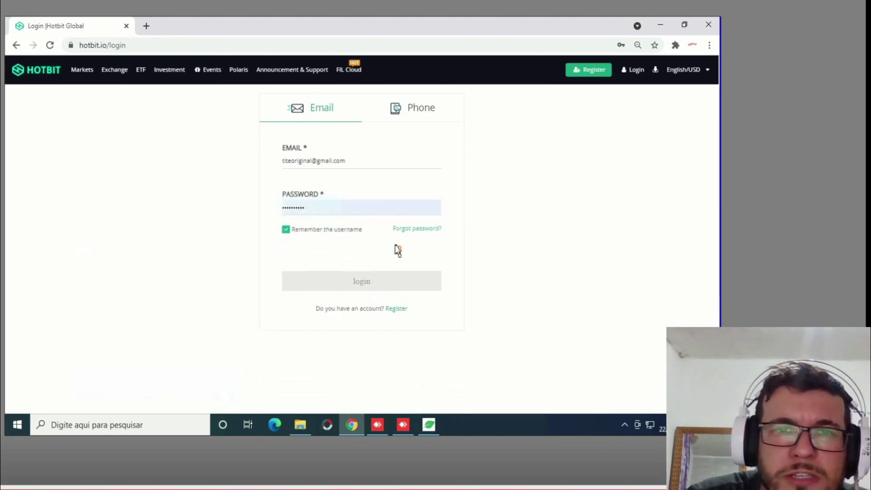
Step: Log in to the Hotbit account and filter the spot account's coin list by XC
click(375, 286)
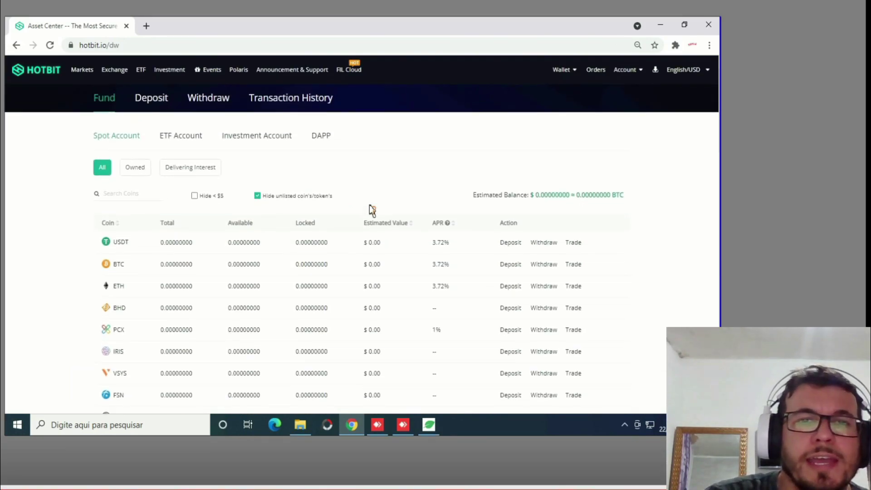
scroll(408, 195, up, 1)
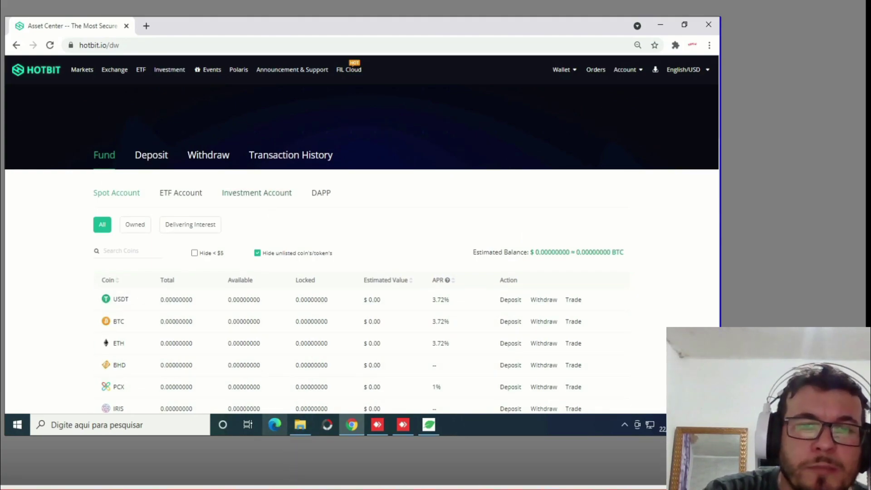
click(128, 253)
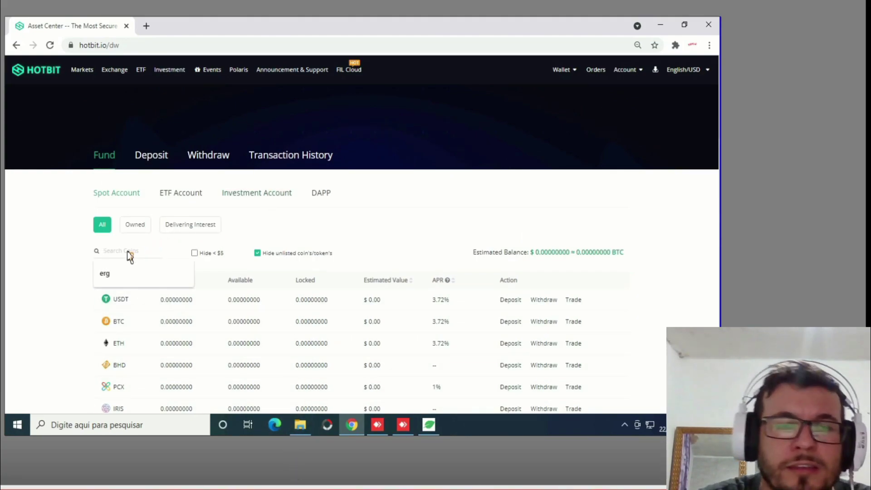
text(xc)
scroll(214, 307, down, 2)
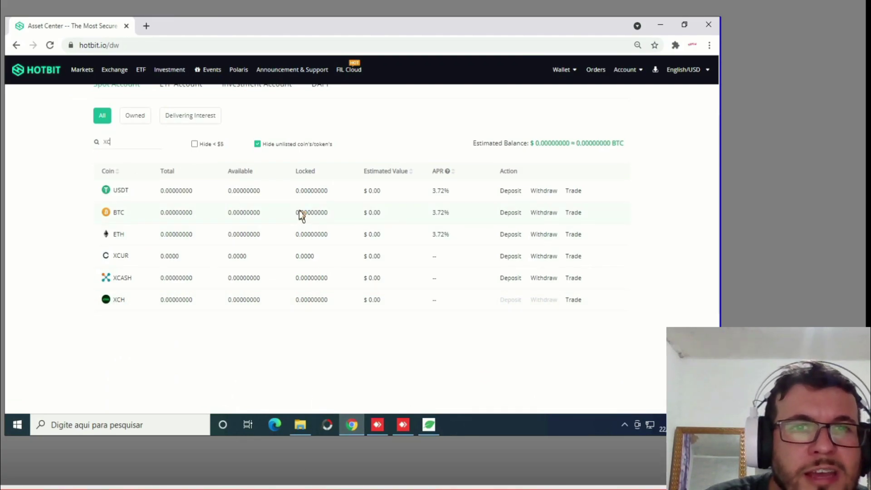
Step: Check the full node status in the Chia client and return to the Hotbit page in Chrome
click(428, 424)
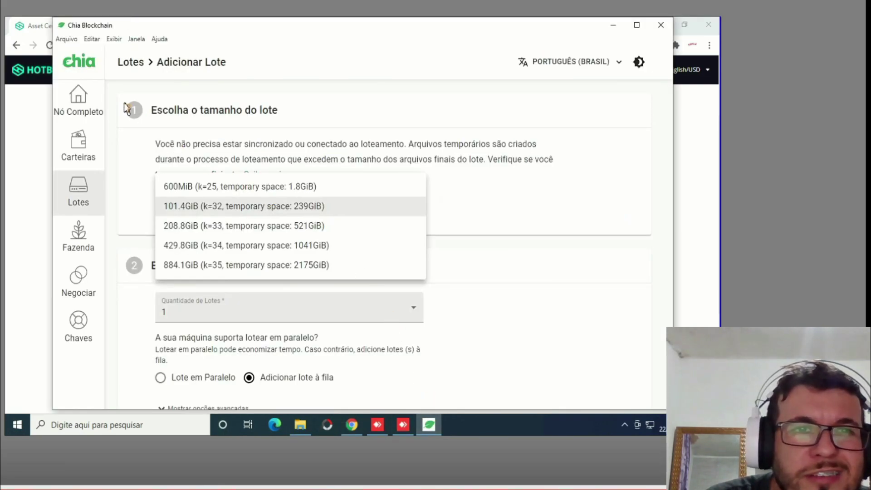
click(77, 97)
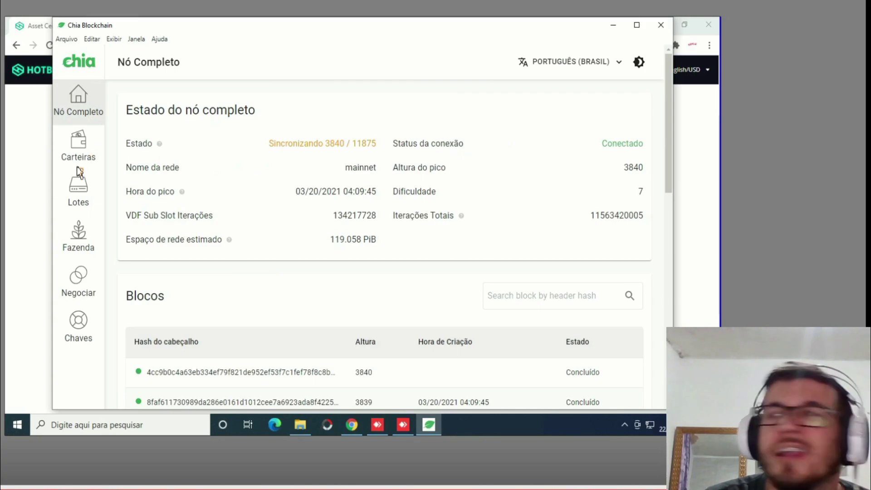
click(352, 426)
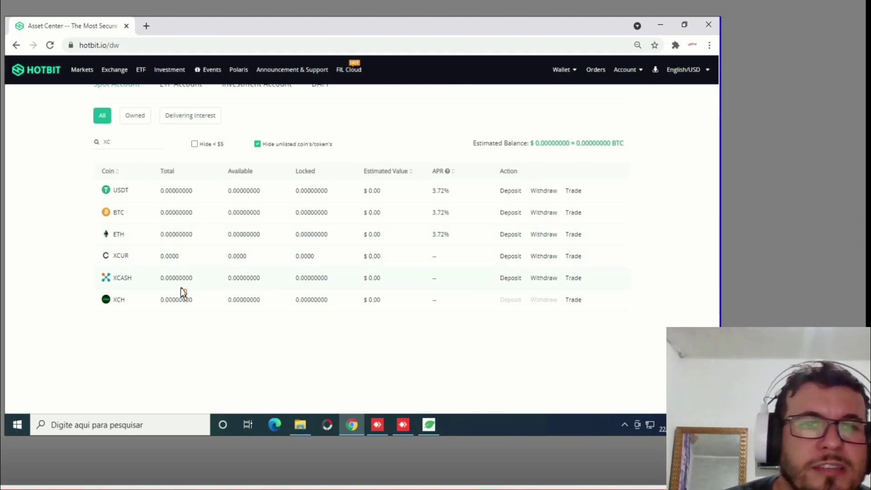
Step: Narrow the coin search in the Hotbit spot account to XCH
scroll(163, 291, up, 1)
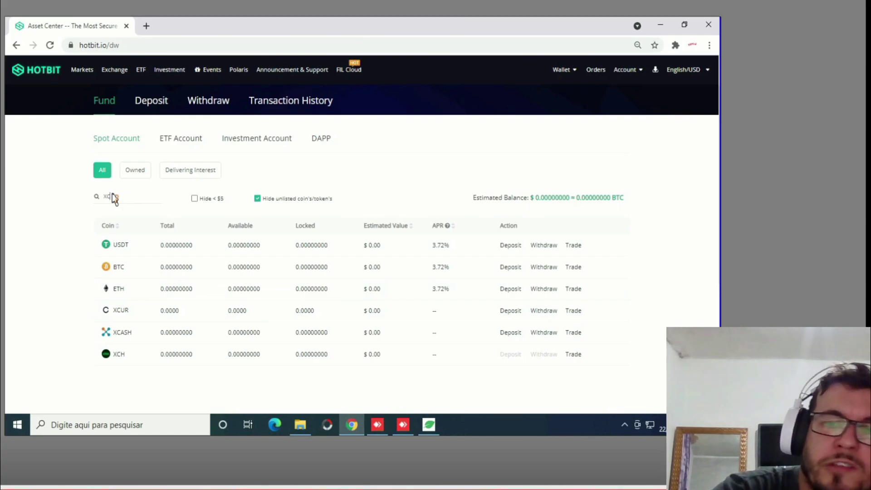
key(BackSpace)
text(ch)
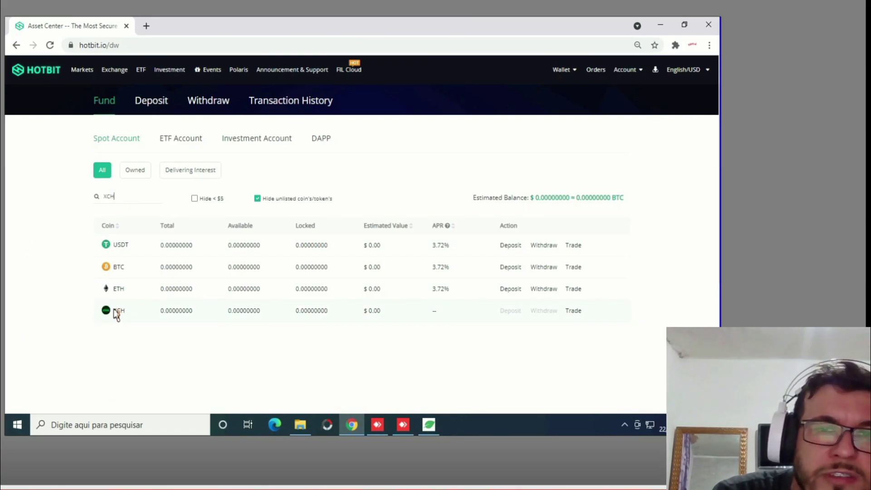
Step: Search Google for XCH HOJE in a new browser tab and look over the results
click(146, 26)
text(XCH )
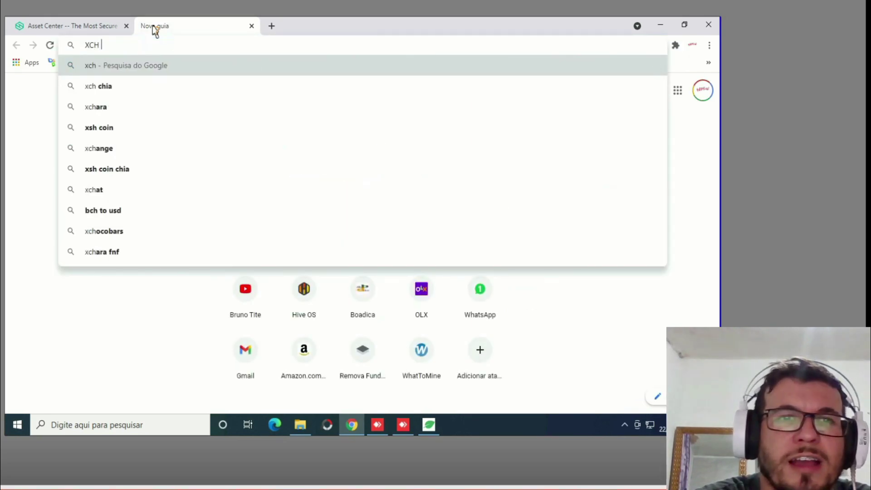
text(HPKE)
key(BackSpace)
key(BackSpace)
key(BackSpace)
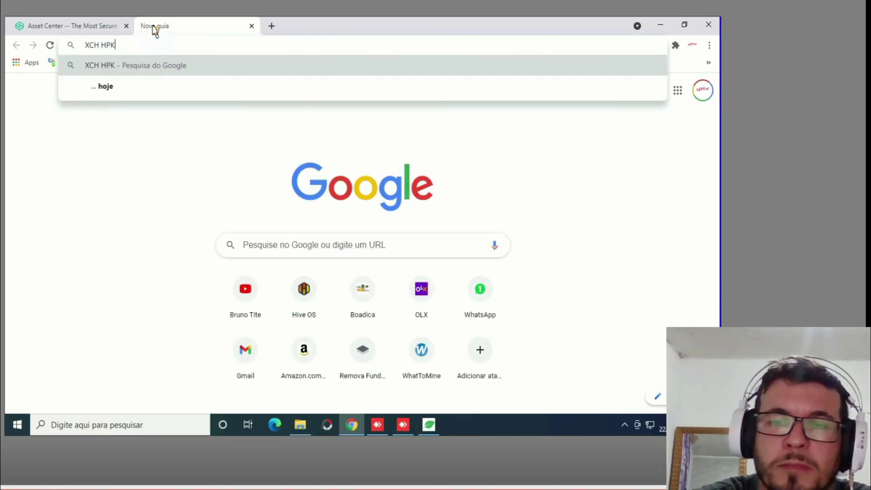
text(OJE)
key(Return)
scroll(334, 191, down, 7)
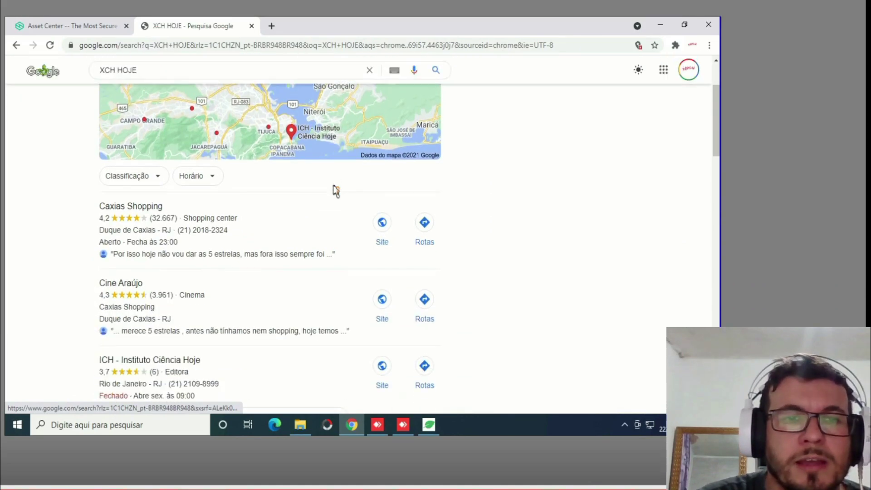
scroll(502, 167, down, 6)
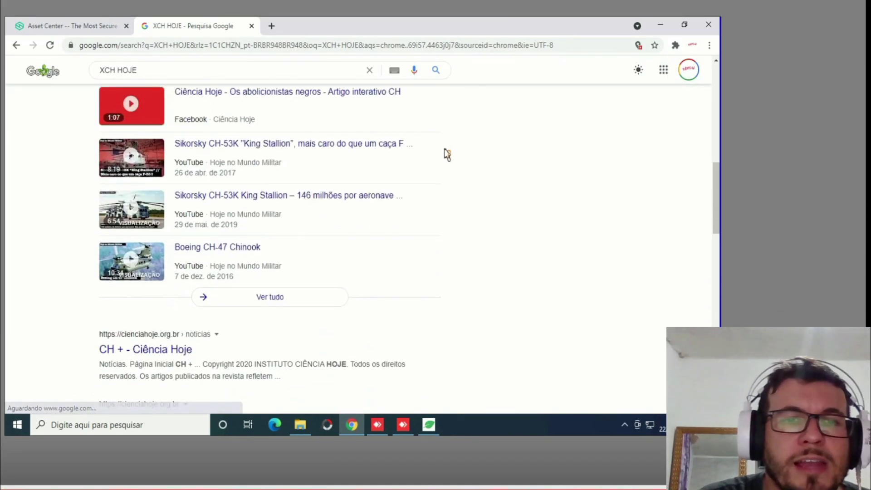
scroll(486, 210, down, 2)
Step: Search Google for CHIA COIM VALOR and look over the results
scroll(428, 134, up, 5)
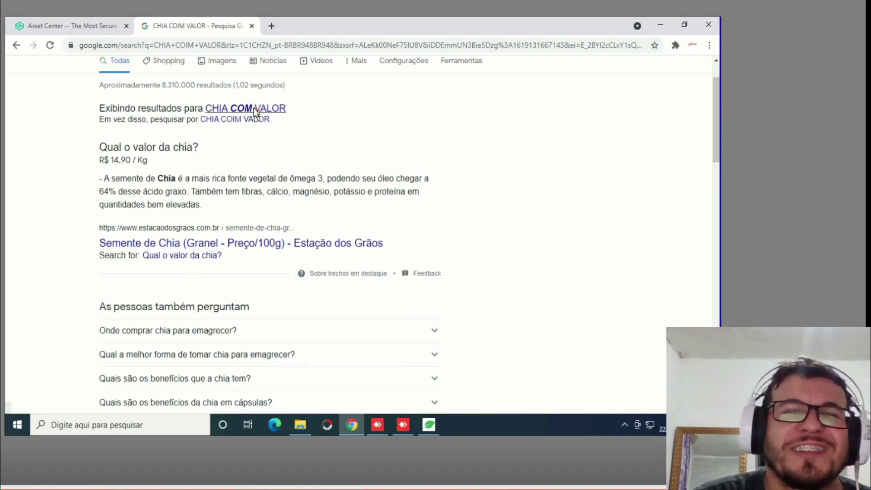
scroll(311, 200, down, 14)
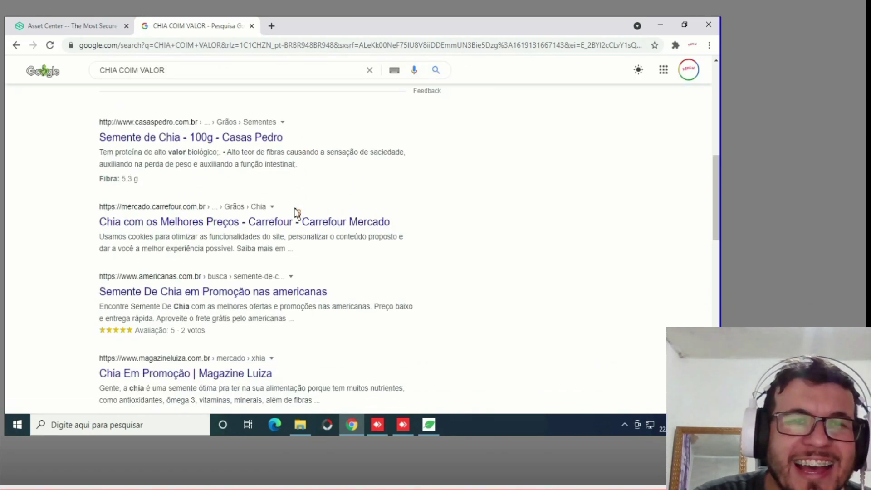
scroll(280, 222, up, 14)
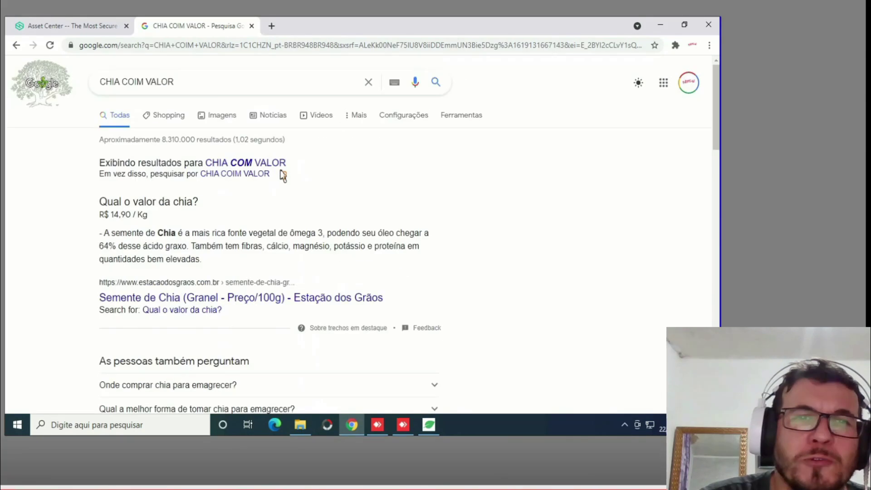
Step: Correct the Google query to CHIA COIN VALOR and run the search again
click(116, 81)
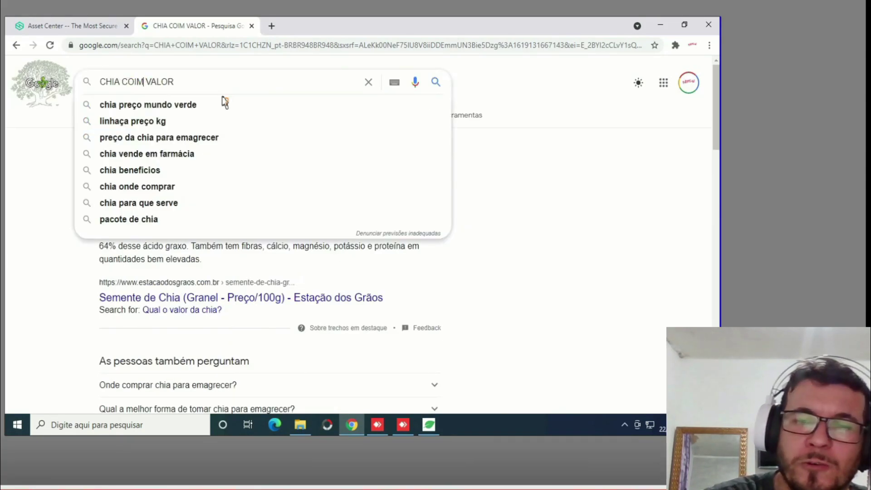
key(BackSpace)
key(BackSpace)
text(IN)
click(224, 102)
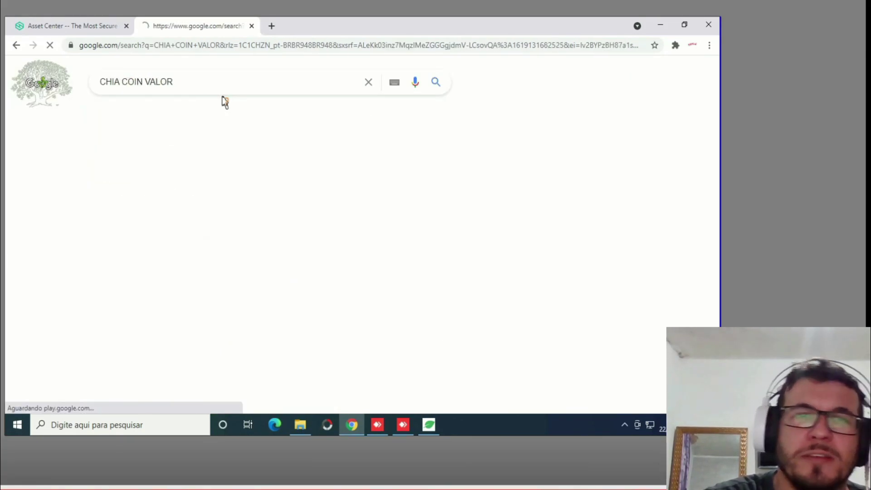
Step: Open the CoinMarketCap page for Chia Network from the search results and look over its price information
click(295, 172)
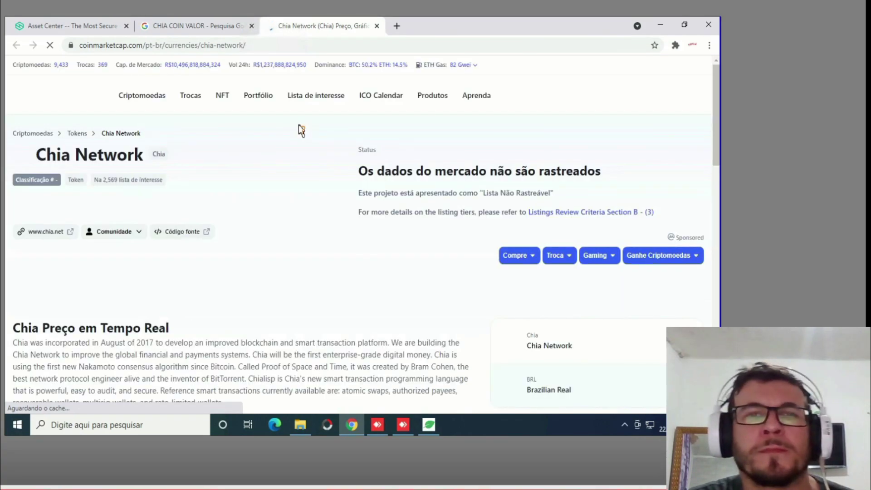
scroll(211, 209, down, 1)
scroll(214, 206, down, 4)
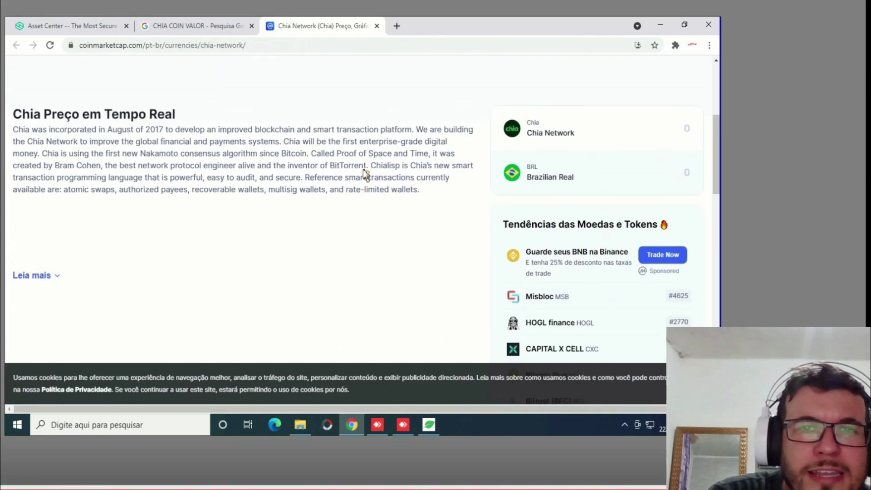
scroll(304, 163, up, 5)
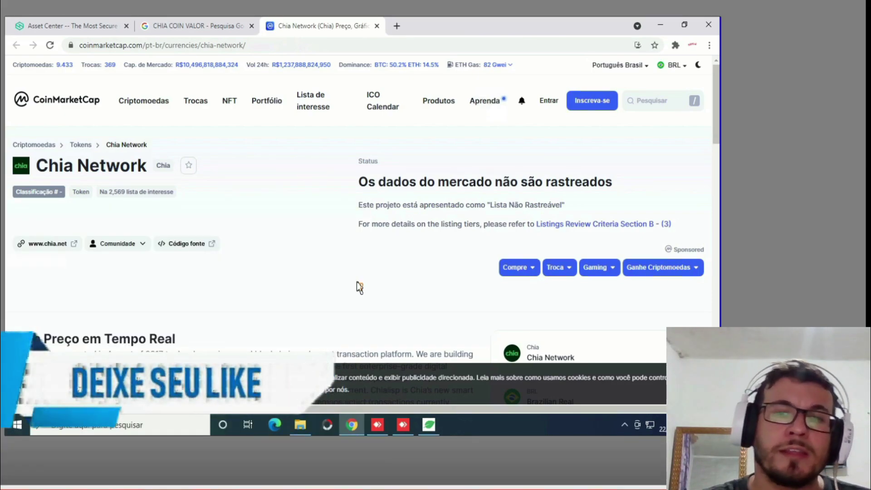
Step: Switch to the Chia client and go through its wallet and lots sections
click(429, 424)
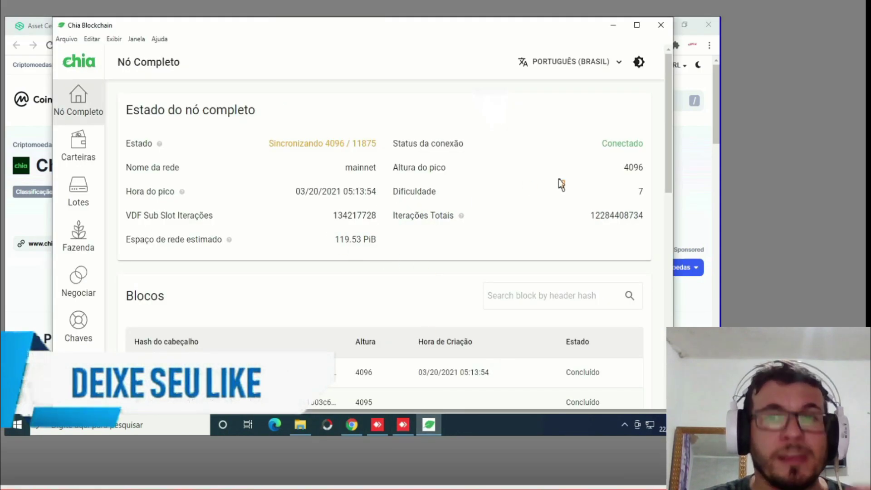
click(82, 164)
click(80, 194)
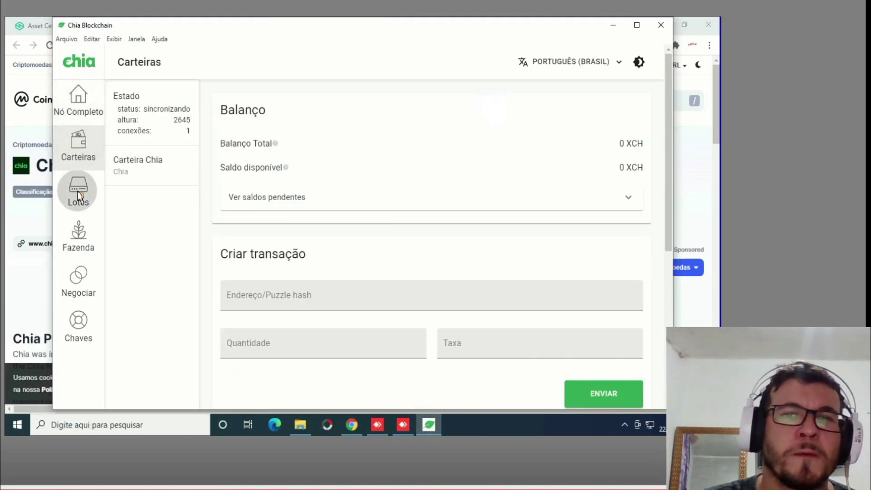